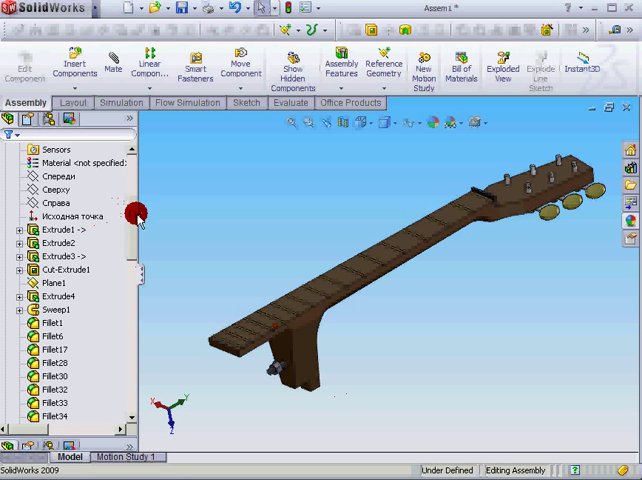
scroll(133, 220, up, 2)
scroll(132, 195, up, 1)
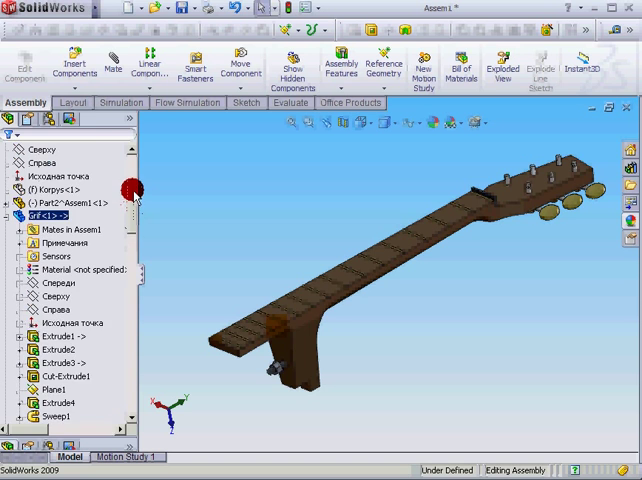
scroll(125, 192, up, 1)
- Collapse the Grif and Shty4ki branches, then select the screw, Assem1 and Korpys in turn
click(7, 242)
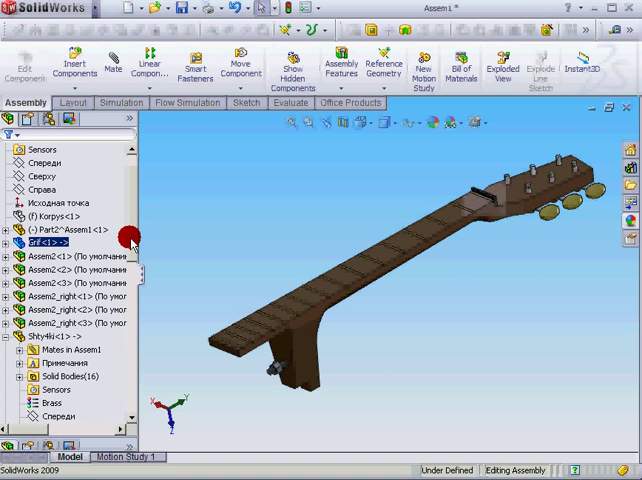
scroll(130, 280, down, 4)
scroll(132, 272, up, 2)
click(7, 243)
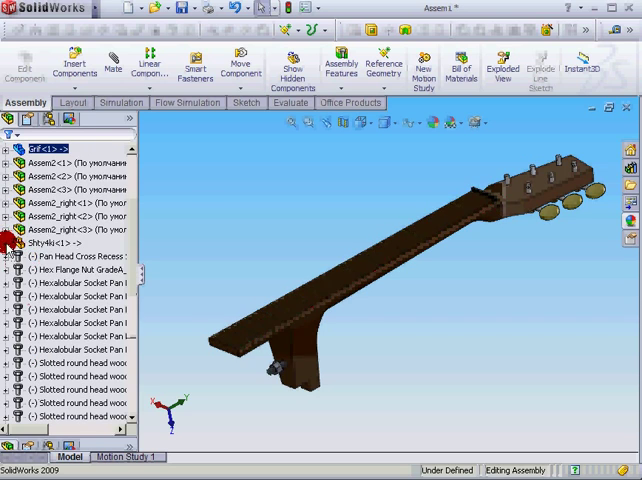
click(126, 256)
scroll(133, 236, up, 1)
scroll(133, 191, up, 3)
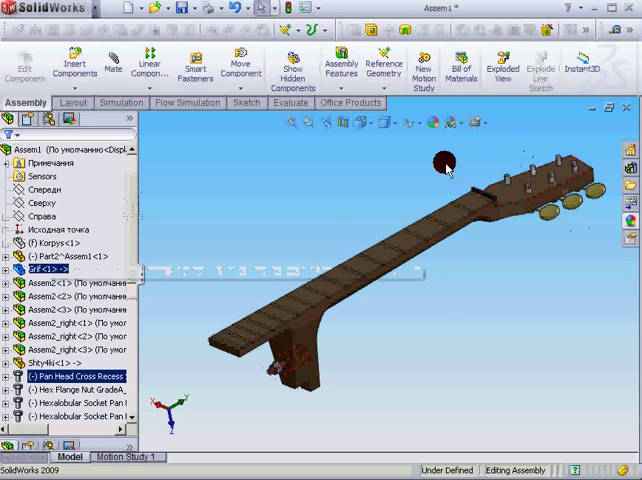
click(505, 152)
click(22, 150)
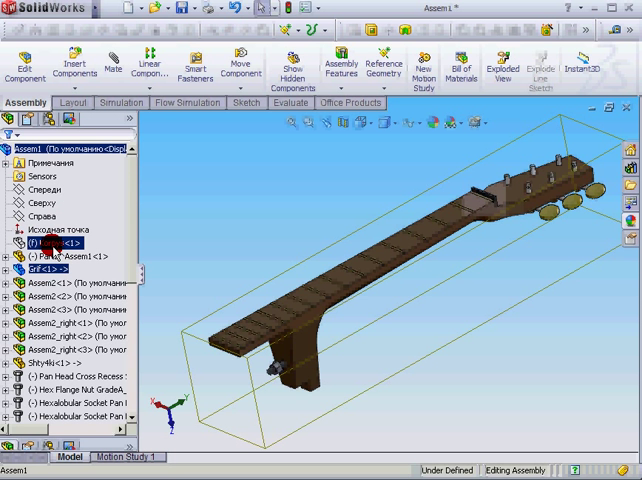
click(50, 245)
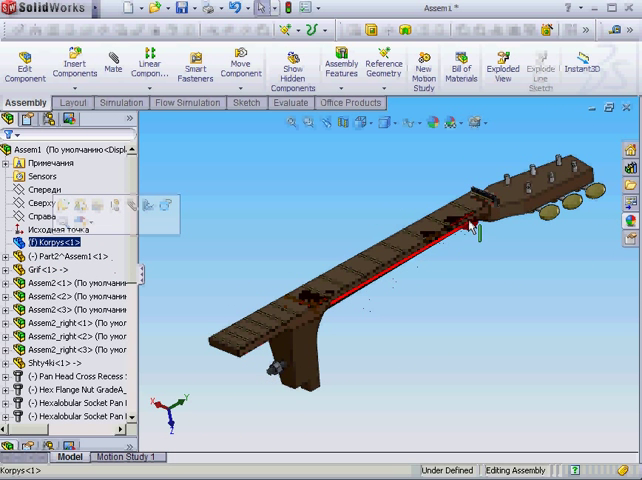
mouse_move(130, 242)
mouse_down()
mouse_move(135, 280)
mouse_move(129, 375)
mouse_up()
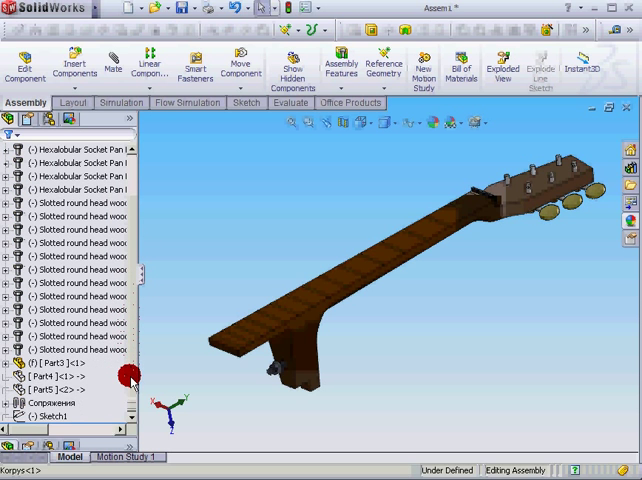
- Show the hidden Part4 strings, pan the view, and expand Part4 to its 3D sketch
click(57, 377)
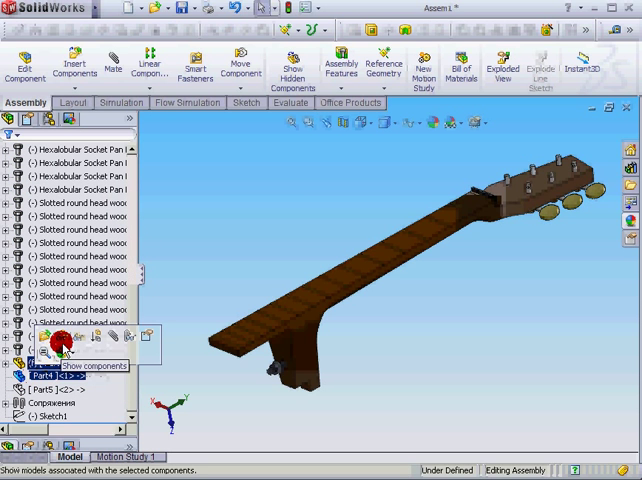
click(60, 340)
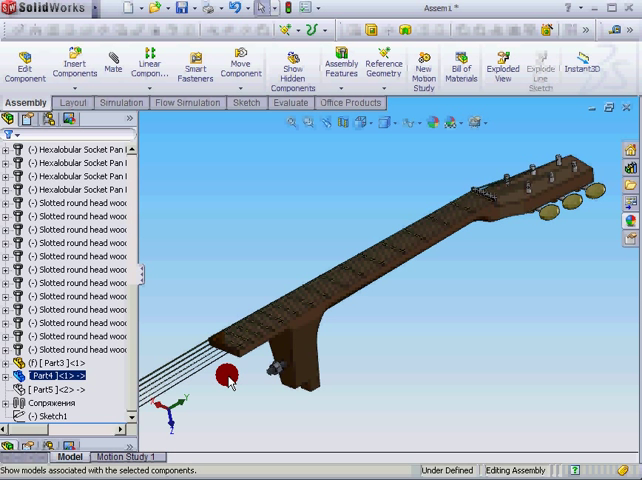
mouse_move(229, 382)
ctrl+middle_down()
mouse_move(248, 361)
mouse_move(288, 341)
mouse_move(282, 367)
mouse_move(287, 361)
ctrl+middle_up()
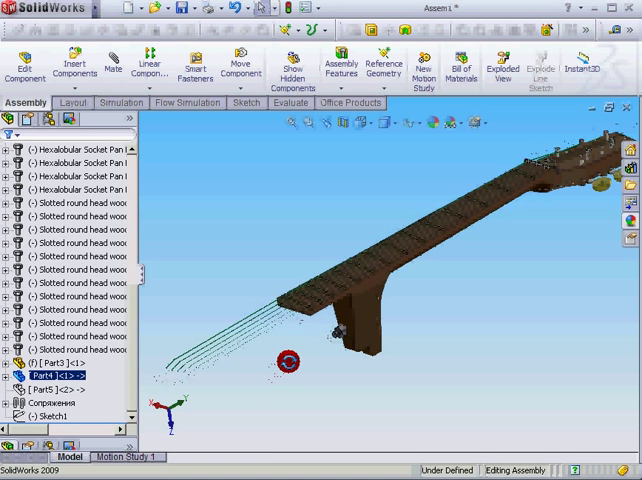
click(82, 378)
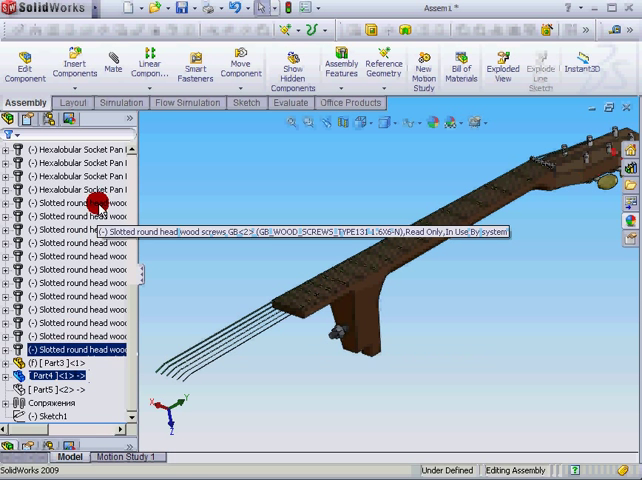
click(75, 86)
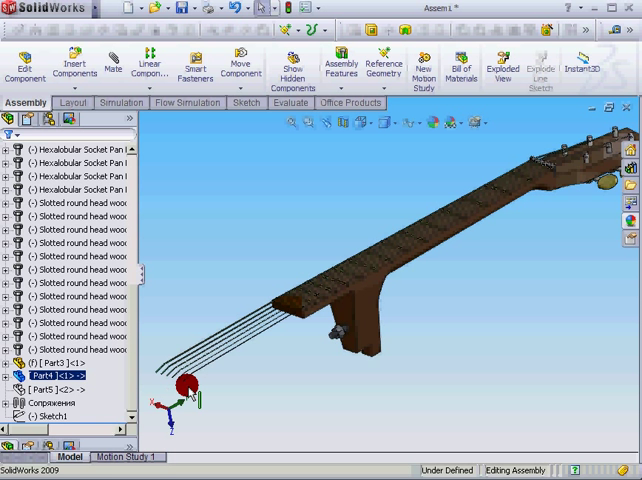
click(6, 376)
drag(127, 347, 134, 370)
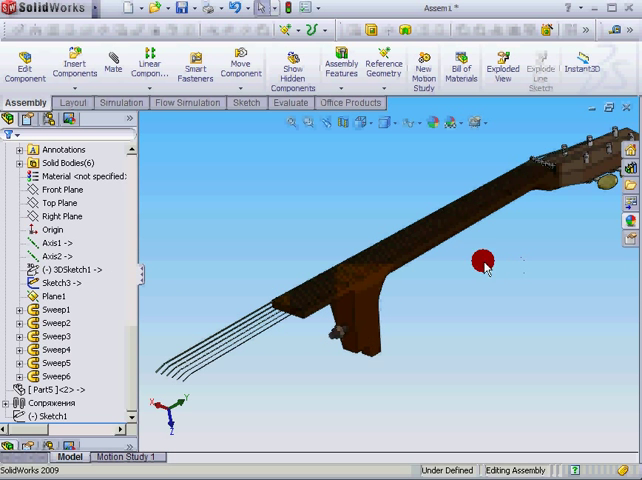
click(80, 270)
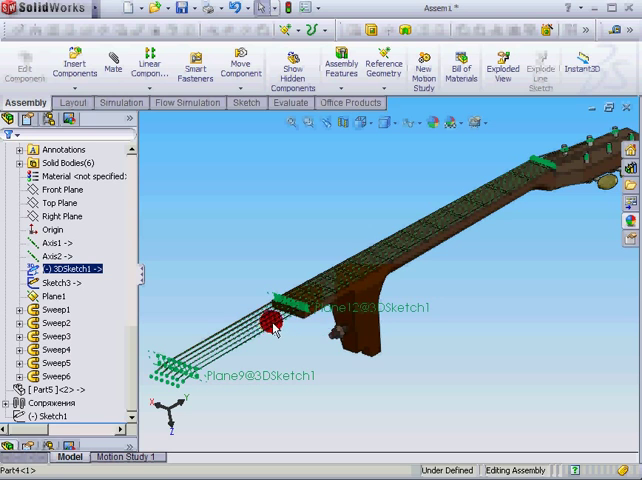
- Zoom into the string ends and hide the Part3 neck component
drag(328, 316, 496, 236)
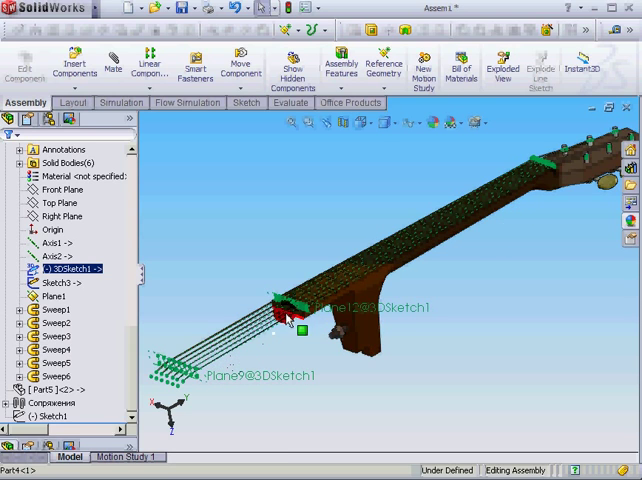
scroll(300, 315, down, 3)
scroll(270, 340, up, 3)
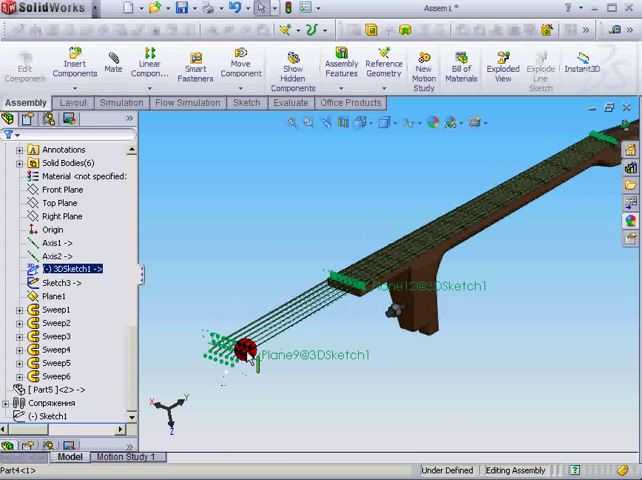
scroll(255, 340, down, 2)
scroll(330, 332, down, 2)
scroll(332, 332, down, 2)
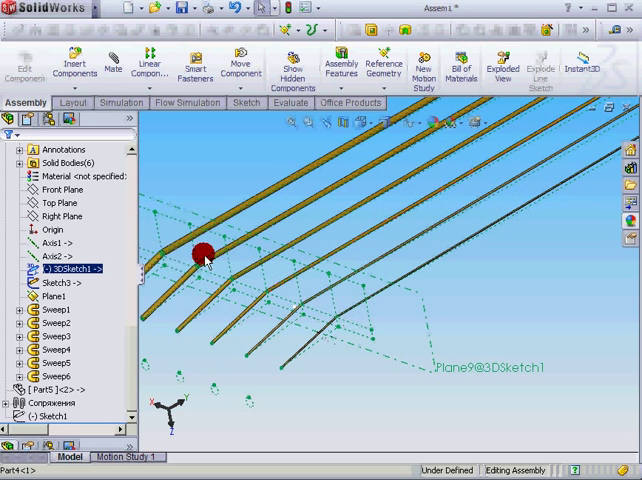
scroll(70, 255, up, 2)
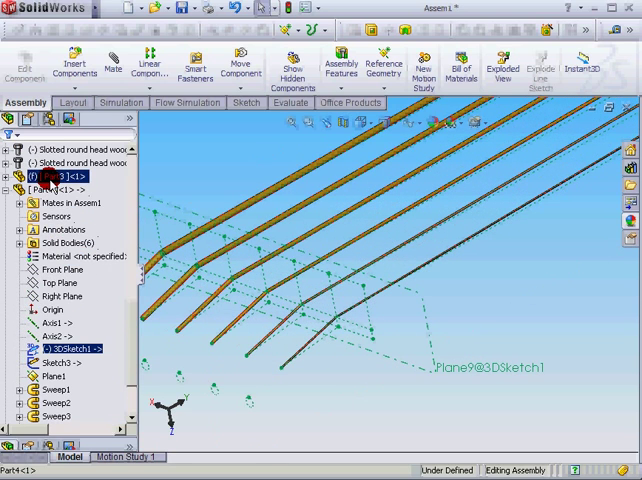
click(95, 130)
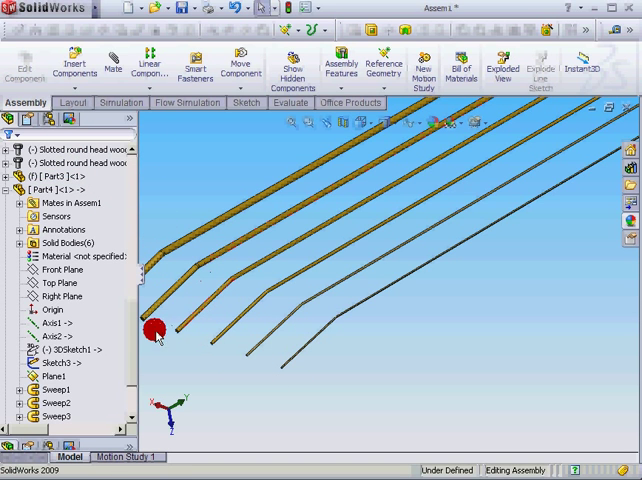
scroll(135, 312, down, 2)
click(43, 387)
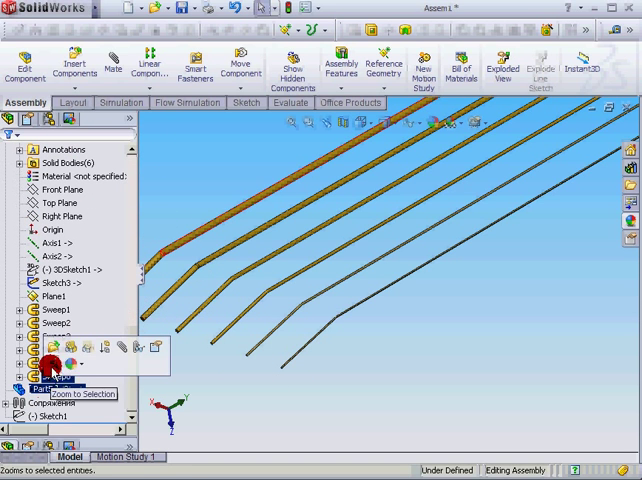
- Show Part5 again and orbit around the nut bar and headstock to inspect them
click(78, 352)
scroll(344, 335, down, 2)
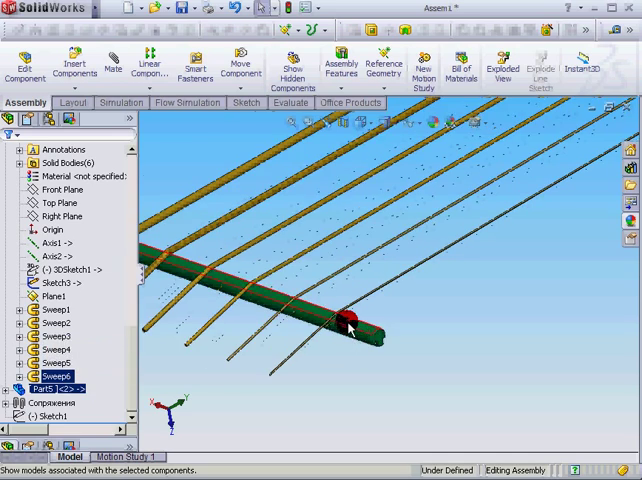
scroll(344, 327, down, 2)
scroll(338, 315, up, 2)
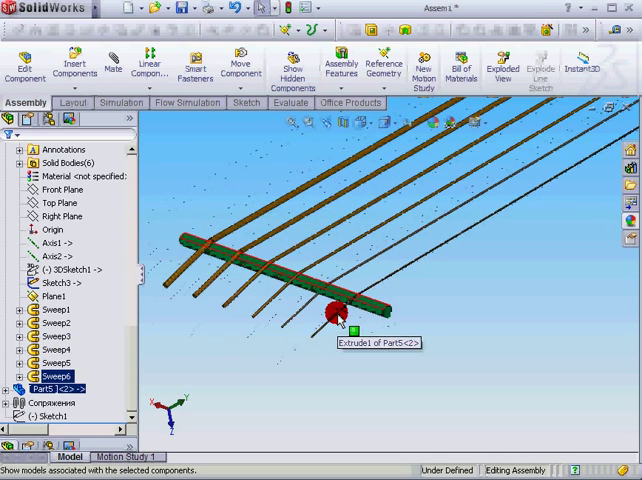
scroll(405, 275, up, 2)
scroll(530, 193, down, 2)
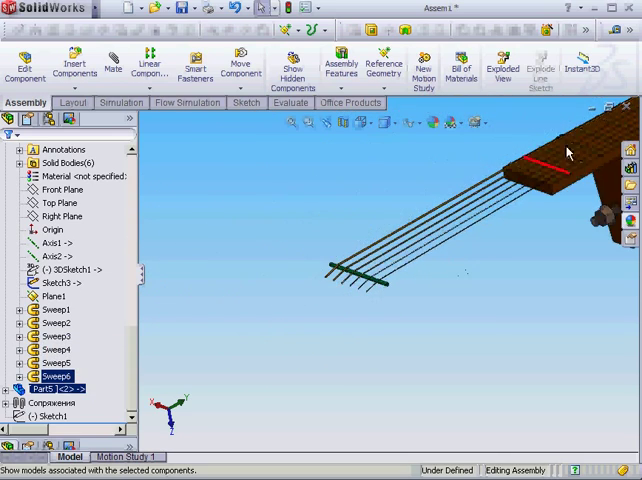
scroll(530, 186, down, 2)
scroll(437, 272, down, 2)
scroll(410, 252, down, 1)
scroll(410, 252, up, 2)
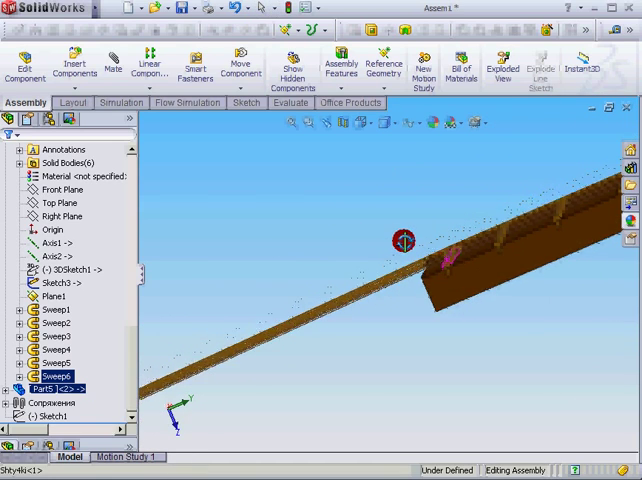
middle_drag(403, 239, 480, 265)
scroll(432, 257, down, 2)
scroll(436, 252, up, 1)
middle_drag(441, 248, 470, 283)
scroll(469, 270, up, 2)
scroll(469, 262, up, 2)
scroll(446, 222, down, 2)
scroll(460, 248, down, 2)
middle_drag(460, 248, 408, 265)
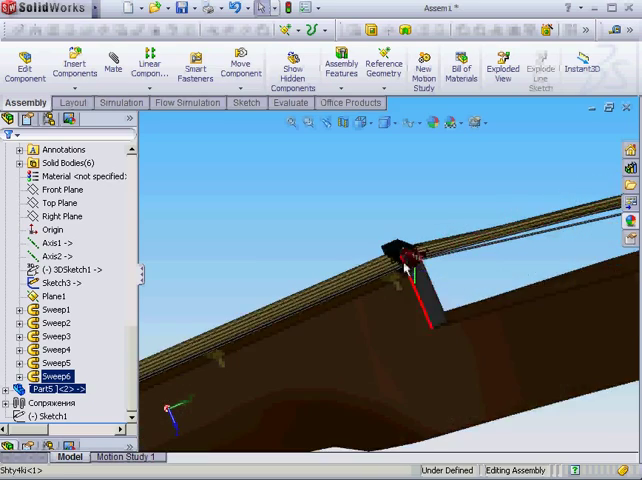
scroll(411, 262, down, 1)
scroll(416, 268, down, 3)
scroll(441, 270, down, 2)
scroll(441, 268, up, 2)
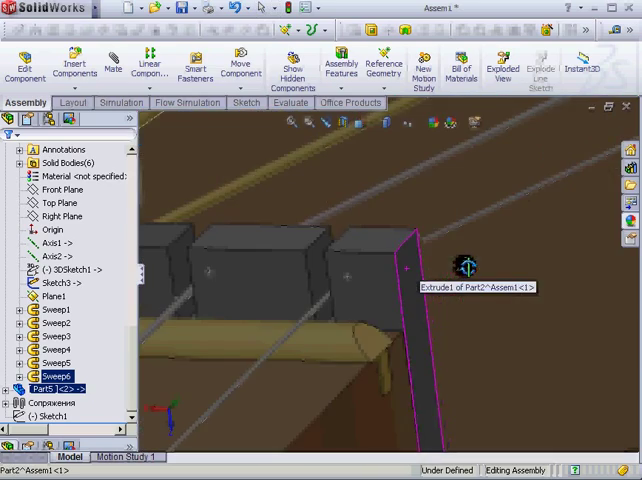
scroll(466, 268, up, 1)
mouse_move(456, 268)
middle_down()
mouse_move(324, 315)
mouse_move(303, 340)
middle_up()
scroll(300, 338, up, 3)
scroll(200, 370, up, 2)
click(36, 268)
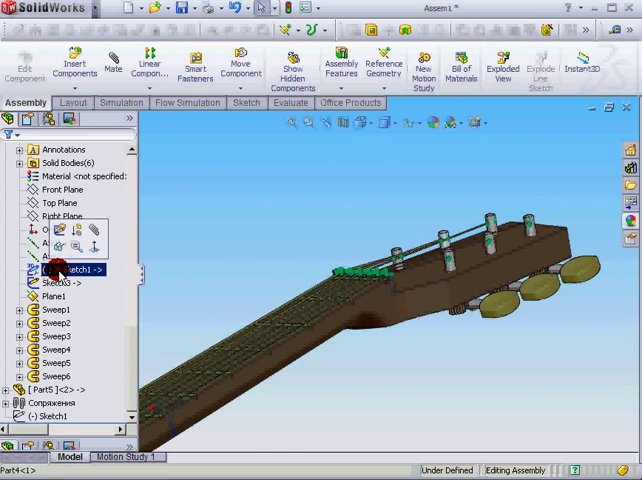
- Edit 3DSketch1, place a construction line endpoint, and check the long path line's relations
click(58, 231)
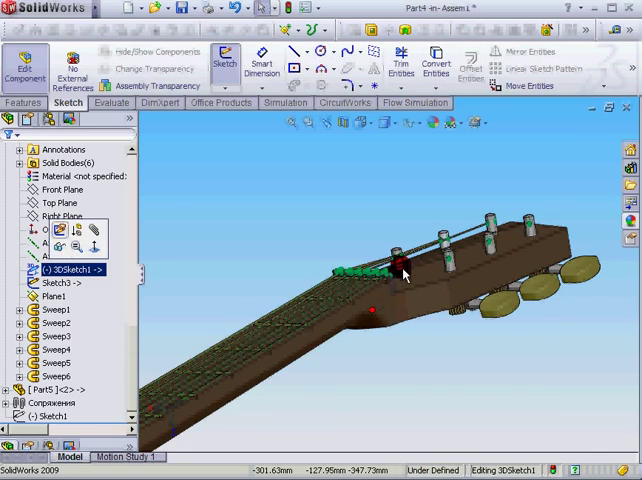
scroll(378, 285, down, 1)
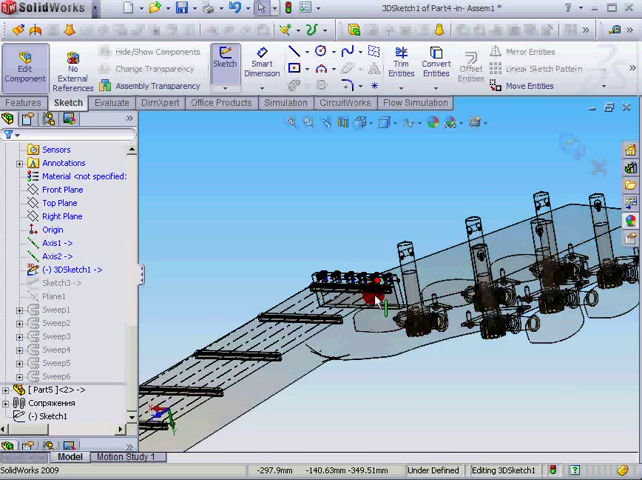
scroll(376, 290, down, 2)
scroll(382, 288, down, 2)
scroll(388, 286, down, 2)
scroll(390, 283, down, 1)
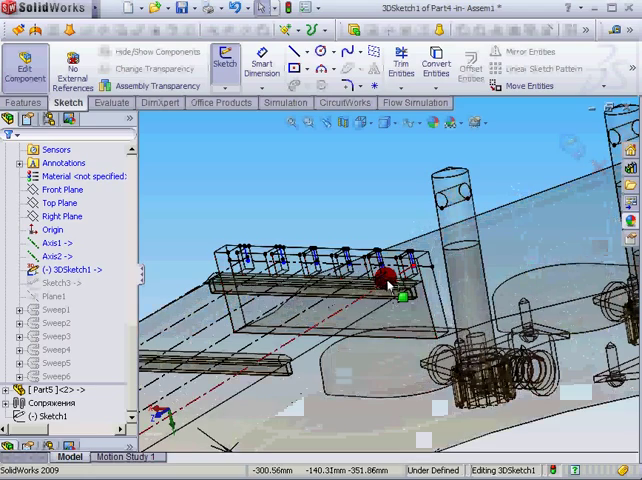
scroll(393, 284, down, 2)
scroll(391, 280, down, 2)
scroll(383, 270, down, 1)
scroll(391, 266, down, 1)
scroll(405, 255, down, 2)
middle_drag(409, 250, 502, 254)
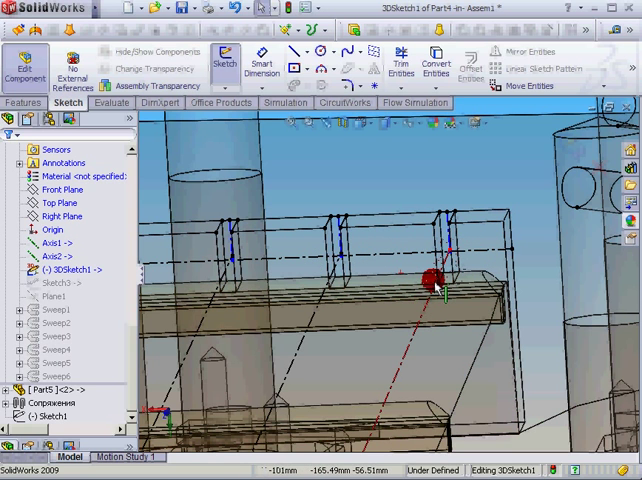
click(440, 300)
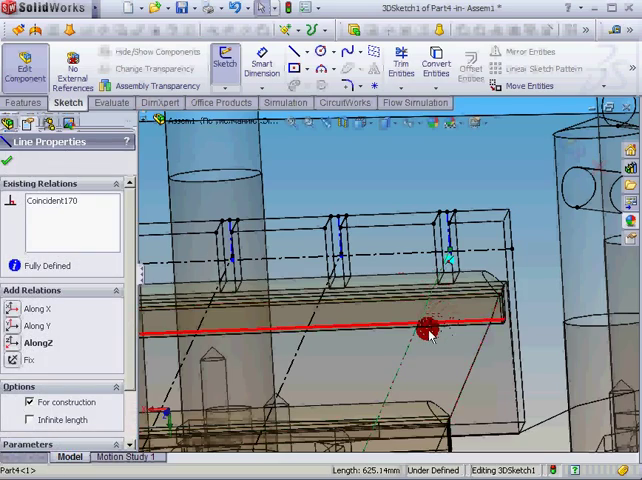
mouse_move(426, 330)
middle_down()
mouse_move(430, 335)
mouse_move(378, 367)
mouse_move(373, 384)
mouse_move(358, 397)
mouse_move(365, 386)
mouse_move(338, 381)
mouse_move(160, 430)
mouse_move(190, 425)
mouse_move(243, 390)
mouse_move(192, 403)
mouse_move(212, 383)
middle_up()
mouse_move(262, 357)
middle_down()
mouse_move(352, 312)
mouse_move(395, 277)
mouse_move(428, 262)
mouse_move(434, 364)
mouse_move(474, 377)
mouse_move(398, 304)
mouse_move(368, 324)
mouse_move(272, 246)
mouse_move(282, 236)
mouse_move(492, 303)
mouse_move(502, 282)
mouse_move(553, 290)
middle_up()
scroll(398, 308, down, 2)
scroll(504, 281, down, 2)
click(522, 284)
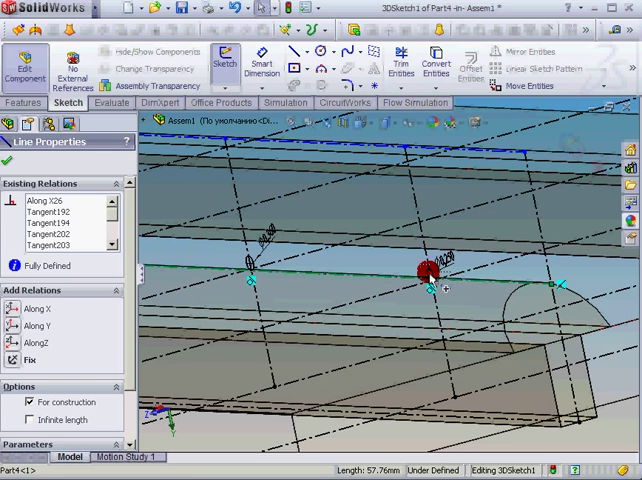
scroll(440, 285, down, 2)
scroll(435, 283, down, 1)
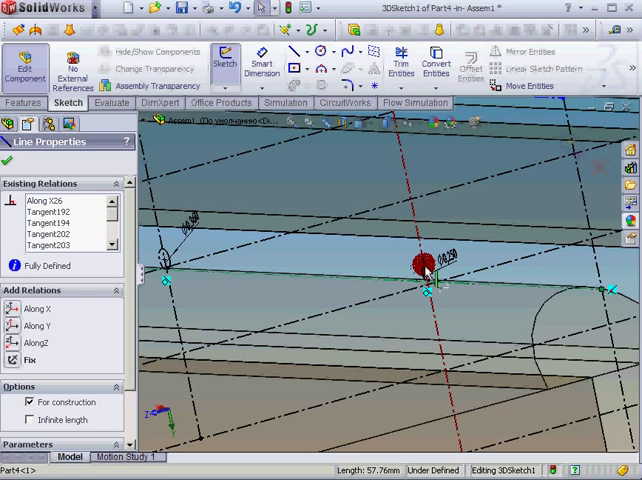
click(427, 282)
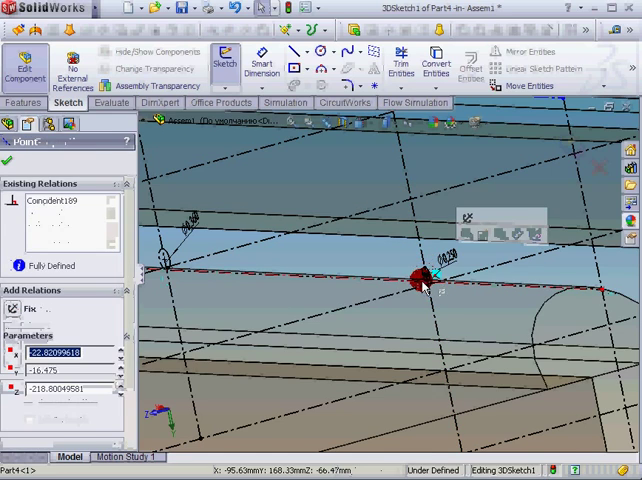
scroll(433, 280, down, 1)
scroll(435, 285, down, 1)
scroll(435, 285, down, 1)
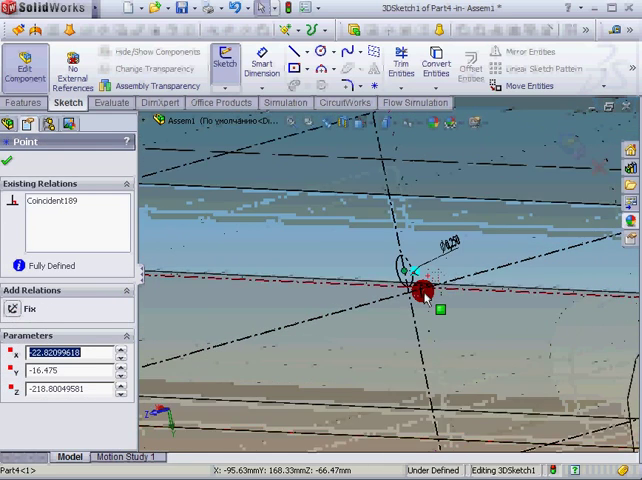
scroll(433, 286, down, 1)
scroll(430, 287, down, 1)
scroll(428, 288, down, 1)
scroll(424, 280, down, 1)
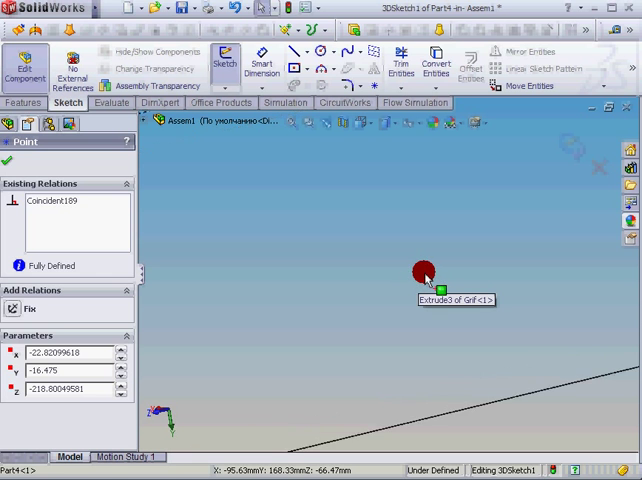
click(308, 123)
click(290, 122)
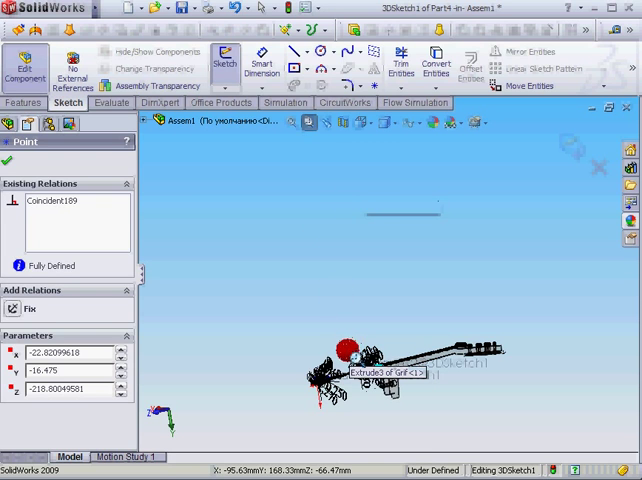
drag(393, 388, 391, 387)
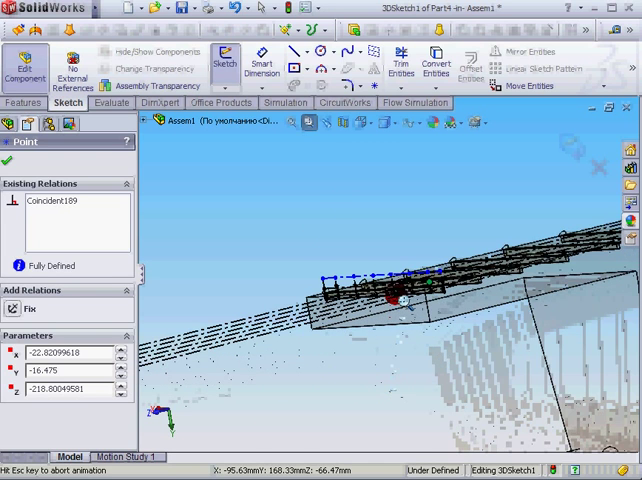
drag(497, 337, 534, 333)
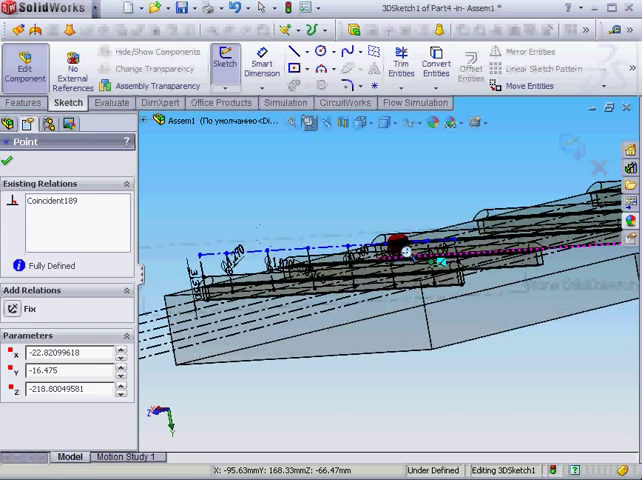
mouse_move(398, 245)
middle_down()
mouse_move(401, 233)
mouse_move(340, 186)
middle_up()
click(310, 120)
middle_drag(448, 228, 405, 262)
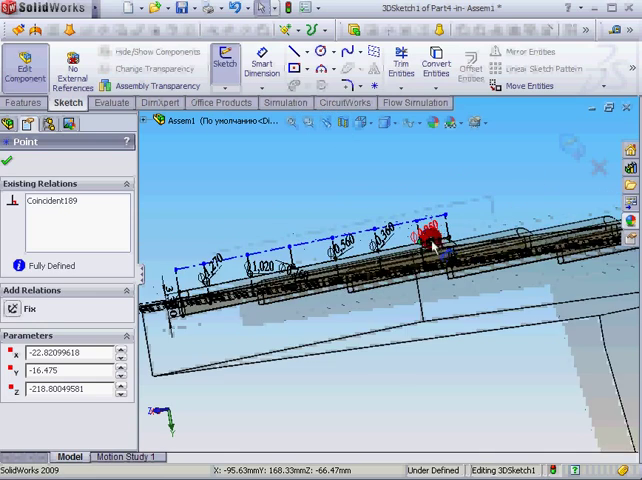
scroll(405, 262, down, 1)
scroll(405, 264, down, 2)
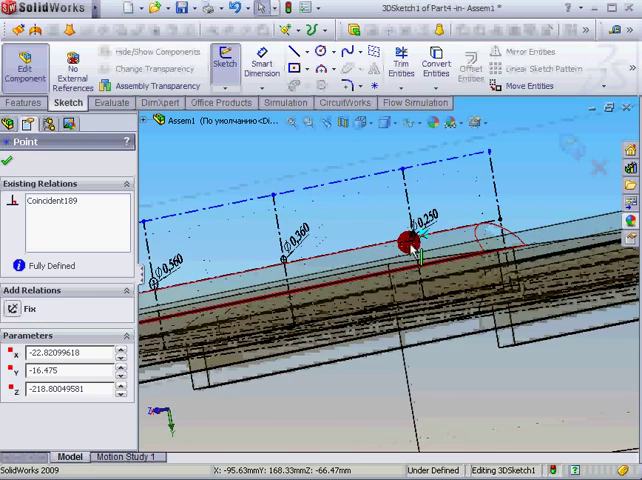
scroll(408, 244, down, 2)
scroll(408, 229, down, 2)
scroll(415, 242, down, 1)
scroll(413, 244, down, 1)
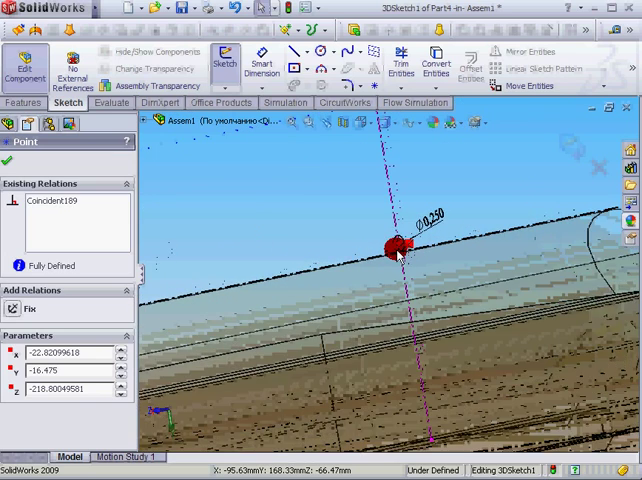
scroll(401, 251, down, 1)
scroll(405, 258, down, 1)
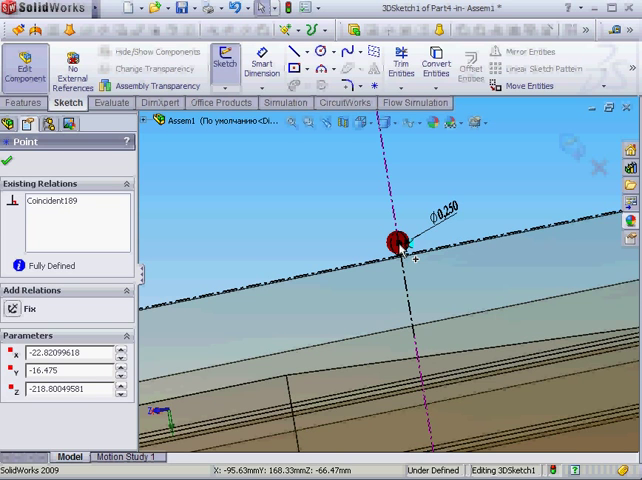
mouse_move(400, 250)
middle_down()
mouse_move(405, 255)
mouse_move(397, 262)
mouse_move(299, 283)
middle_up()
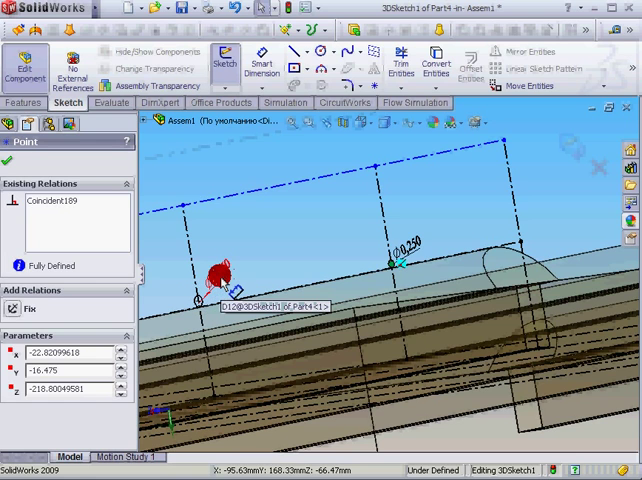
middle_drag(233, 290, 287, 312)
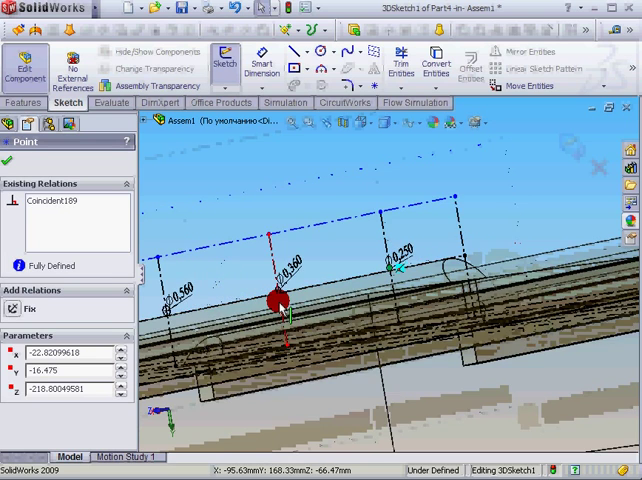
scroll(280, 306, up, 2)
scroll(251, 318, up, 2)
scroll(251, 318, up, 2)
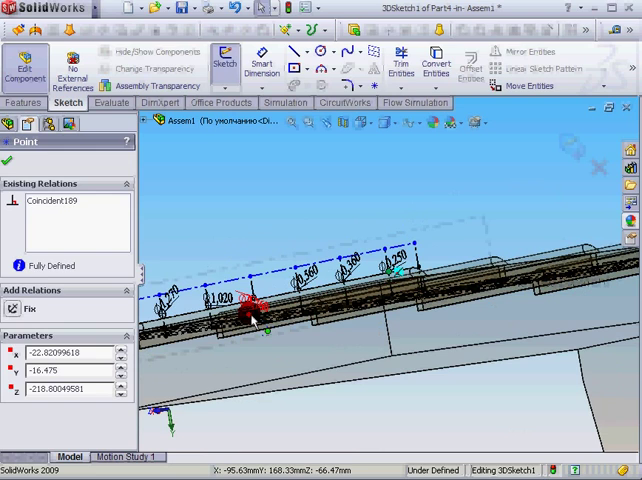
scroll(248, 322, up, 1)
middle_drag(247, 320, 222, 325)
scroll(222, 325, down, 1)
scroll(235, 326, down, 1)
scroll(255, 328, down, 1)
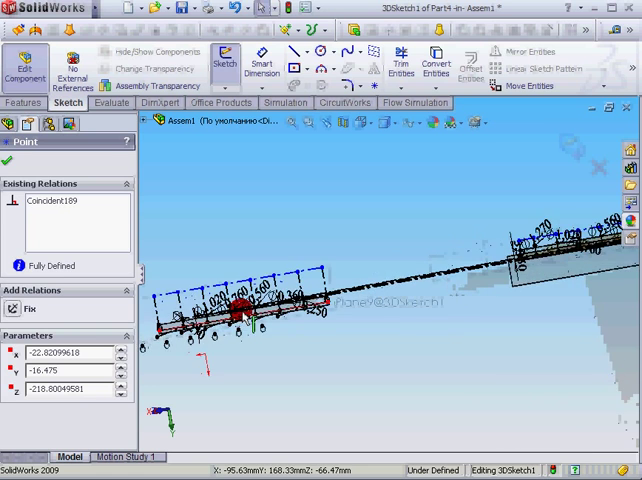
scroll(280, 333, down, 1)
scroll(344, 322, down, 1)
scroll(351, 287, down, 1)
scroll(352, 287, down, 1)
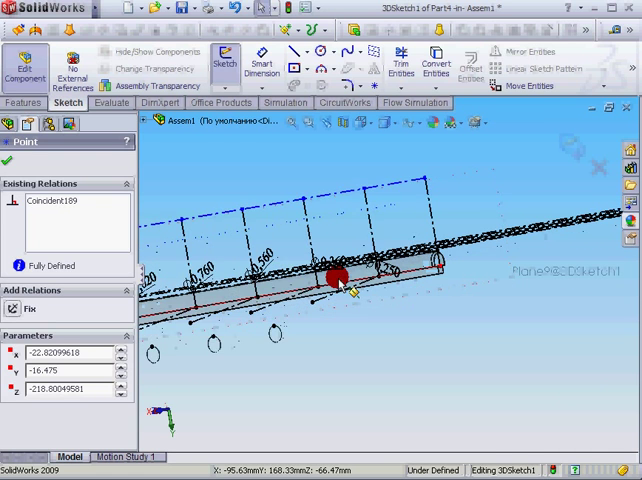
scroll(400, 315, down, 1)
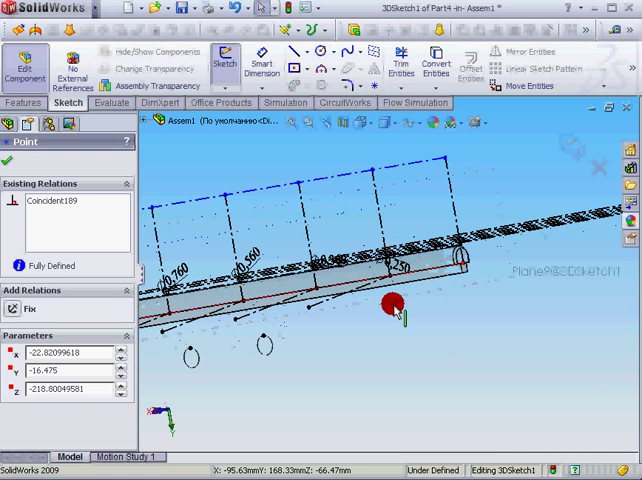
- Exit 3DSketch1 discarding its changes, then edit Sketch3 of the strings part
click(598, 165)
click(45, 49)
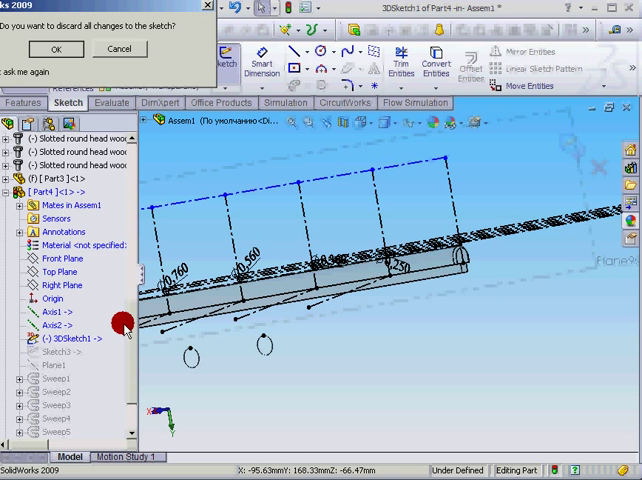
key(Return)
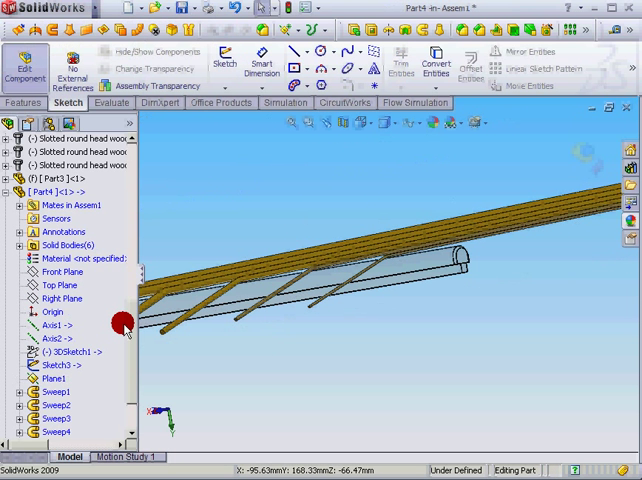
click(62, 366)
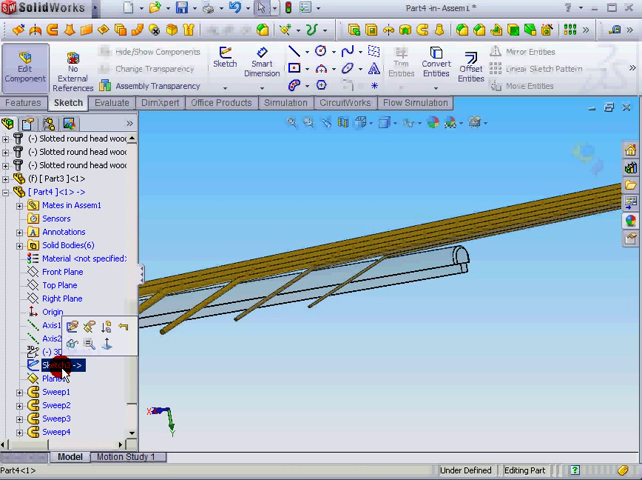
click(72, 328)
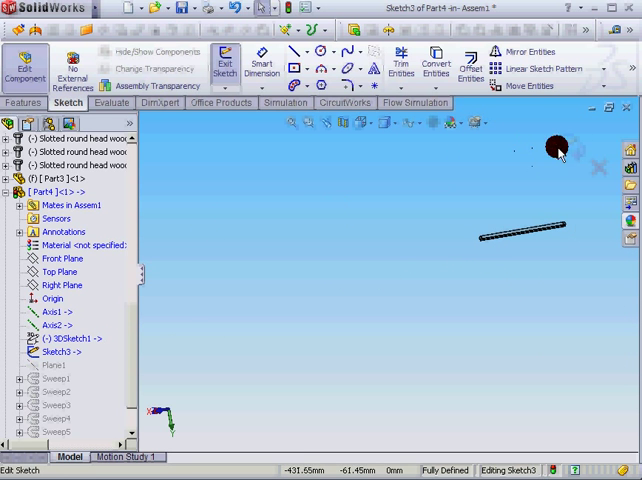
- Close Sketch3, then expand Sweep1 to reveal its Sketch4 profile and 3DSketch2 path
click(578, 148)
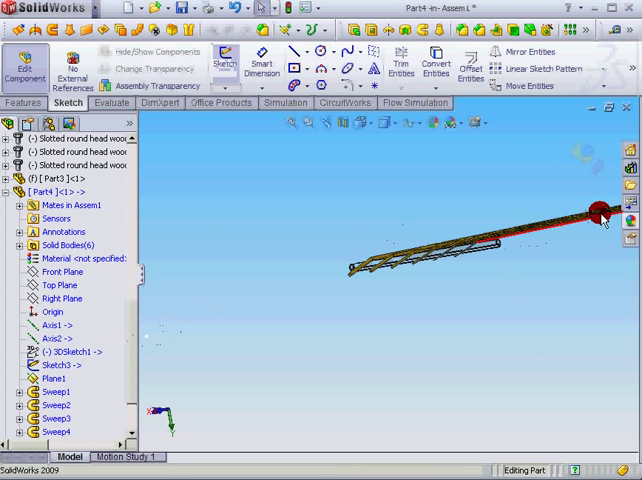
click(57, 391)
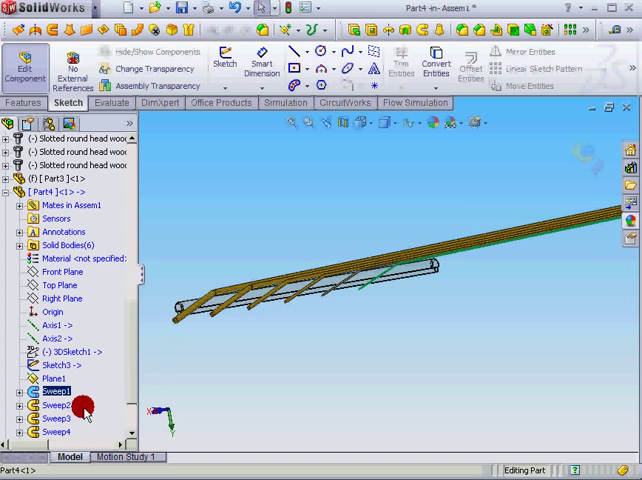
click(20, 392)
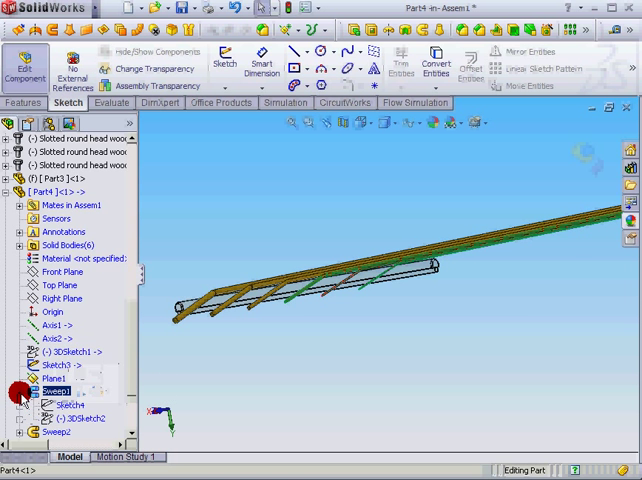
right_click(38, 391)
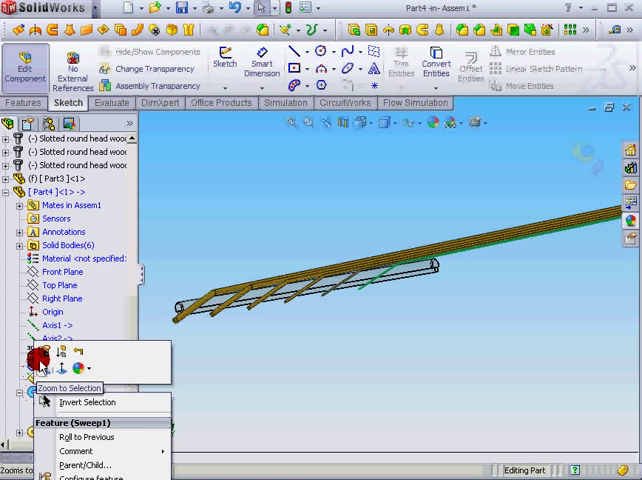
click(345, 310)
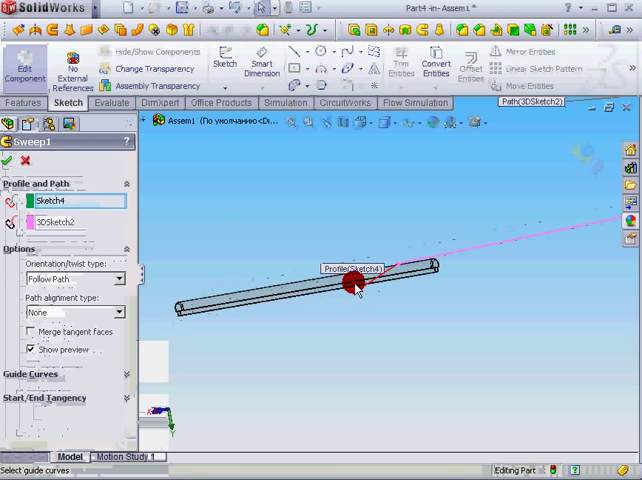
- Focus the Sweep1 profile field holding Sketch4, swept along 3DSketch2
click(95, 210)
scroll(348, 277, down, 2)
scroll(384, 279, down, 2)
scroll(337, 294, down, 2)
scroll(338, 298, down, 2)
scroll(340, 292, down, 1)
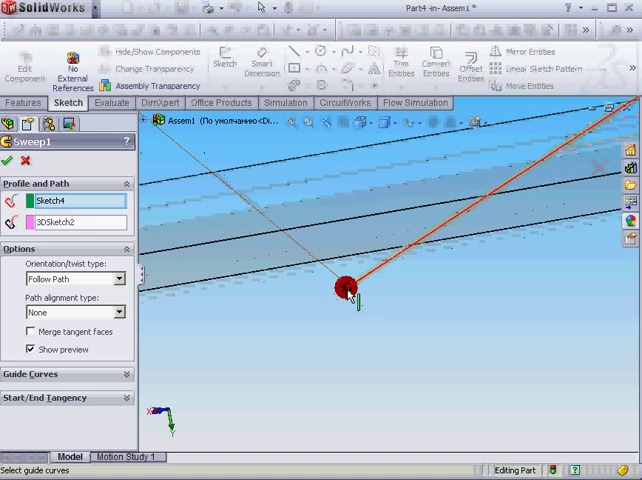